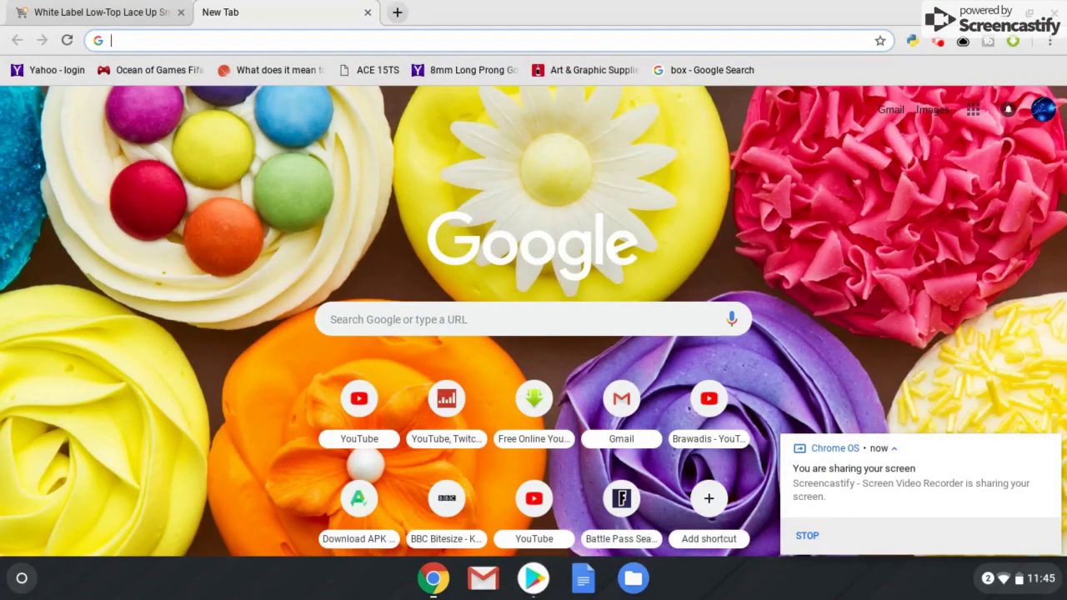
Run a Google search for 'chrome webstore' in Chrome.
type("c")
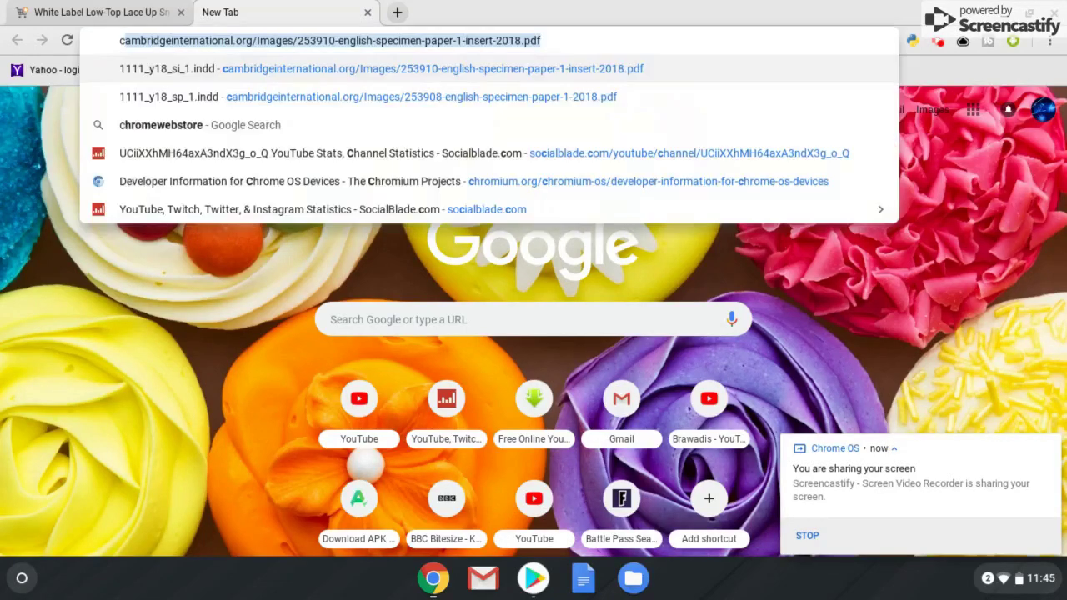
type("hrome we")
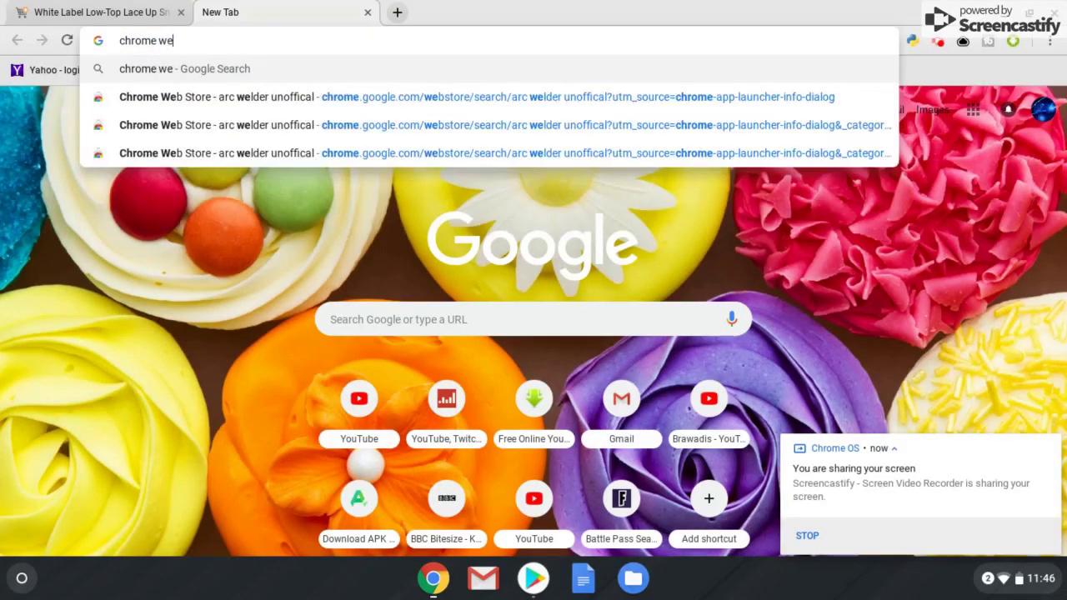
type("bstore")
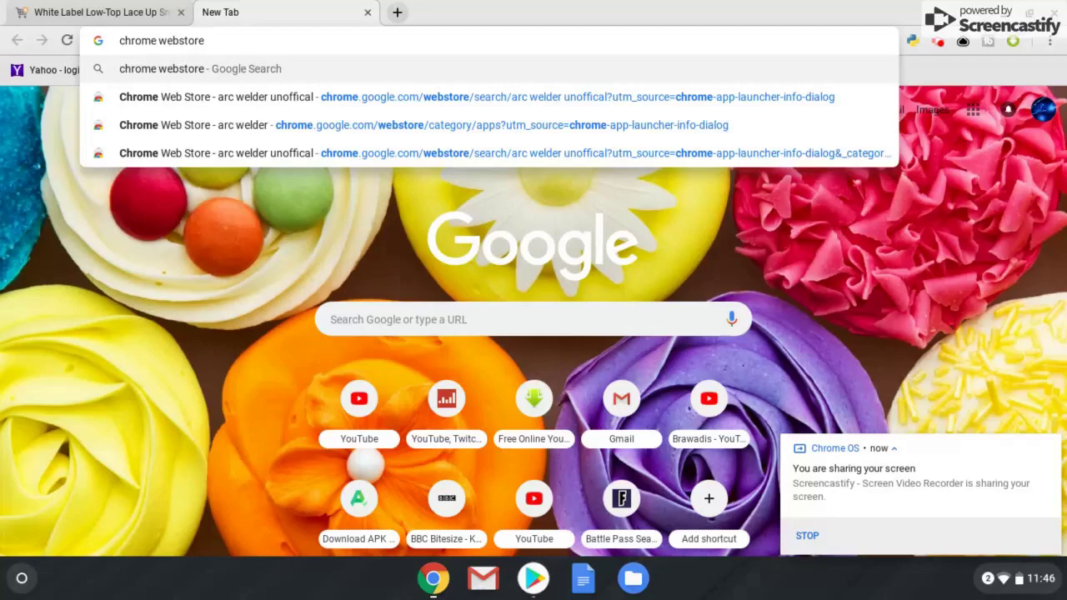
key("Return")
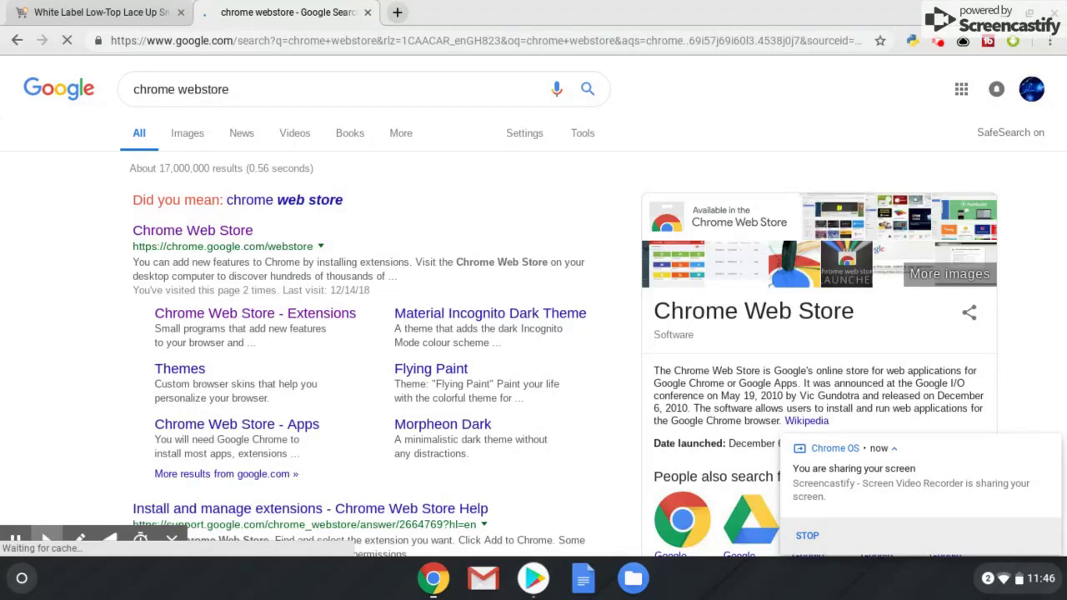
Open the Chrome Web Store result and search the store for 'arc welder'.
left_click(218, 231)
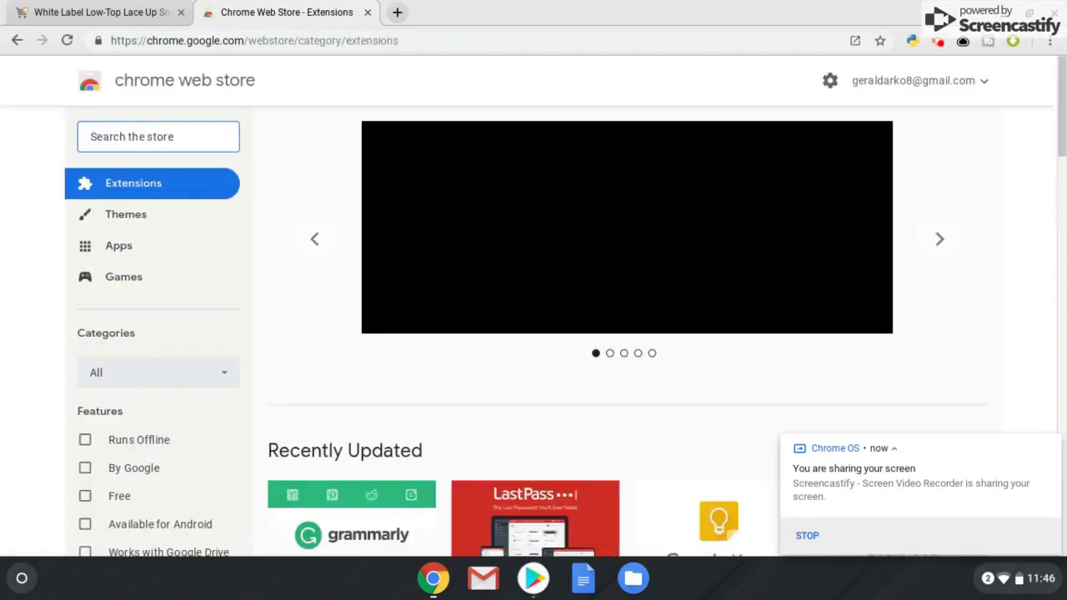
type("arc")
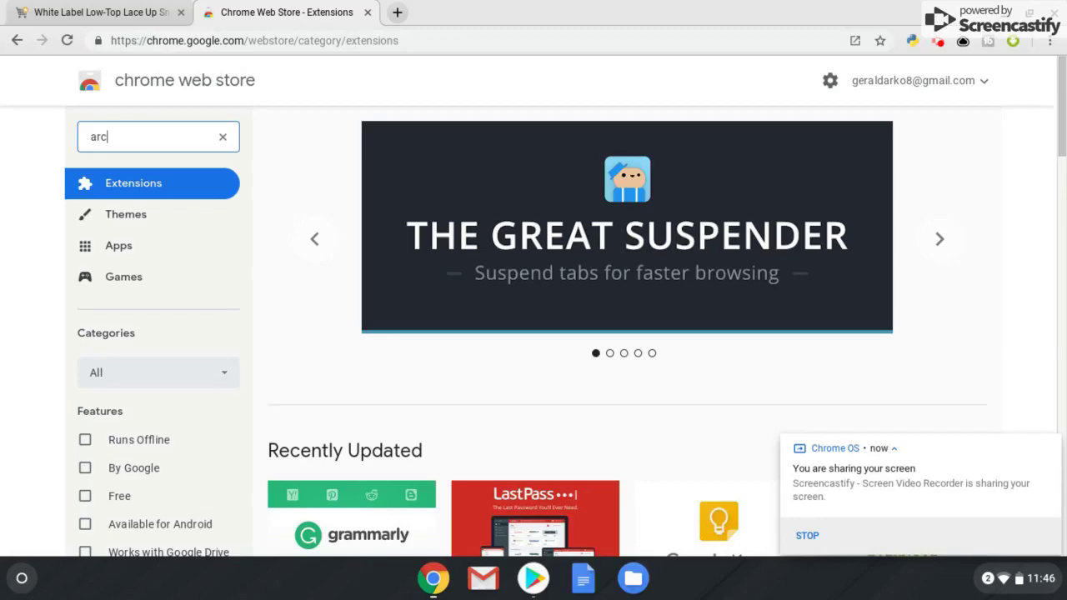
type(" welder")
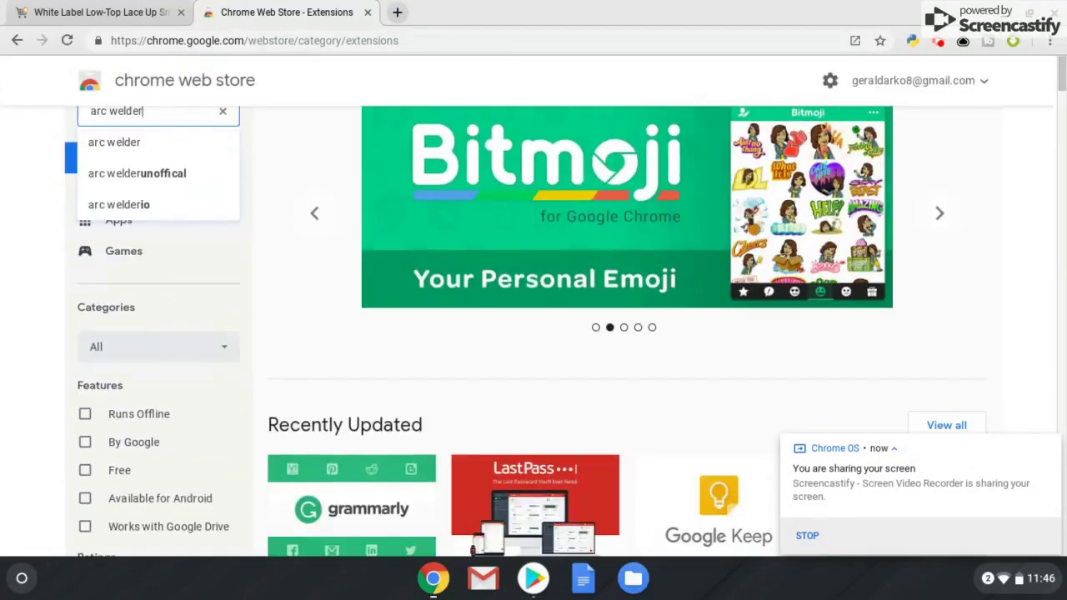
scroll(736, 270, "down", 2)
scroll(735, 269, "up", 2)
key("Return")
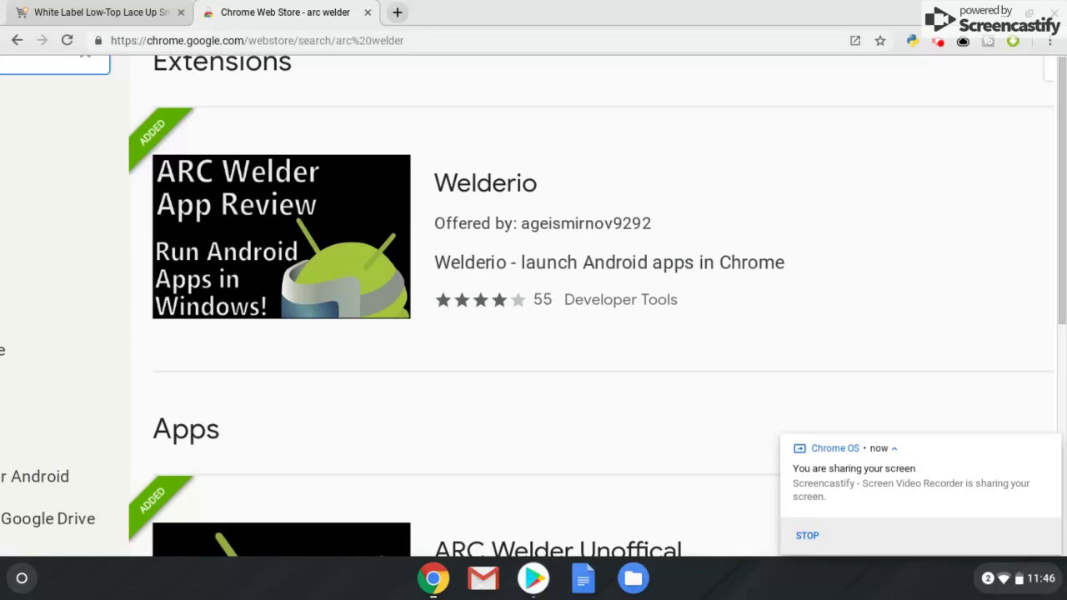
Open the Welderio extension's detail page and scroll down through it.
left_click(489, 218)
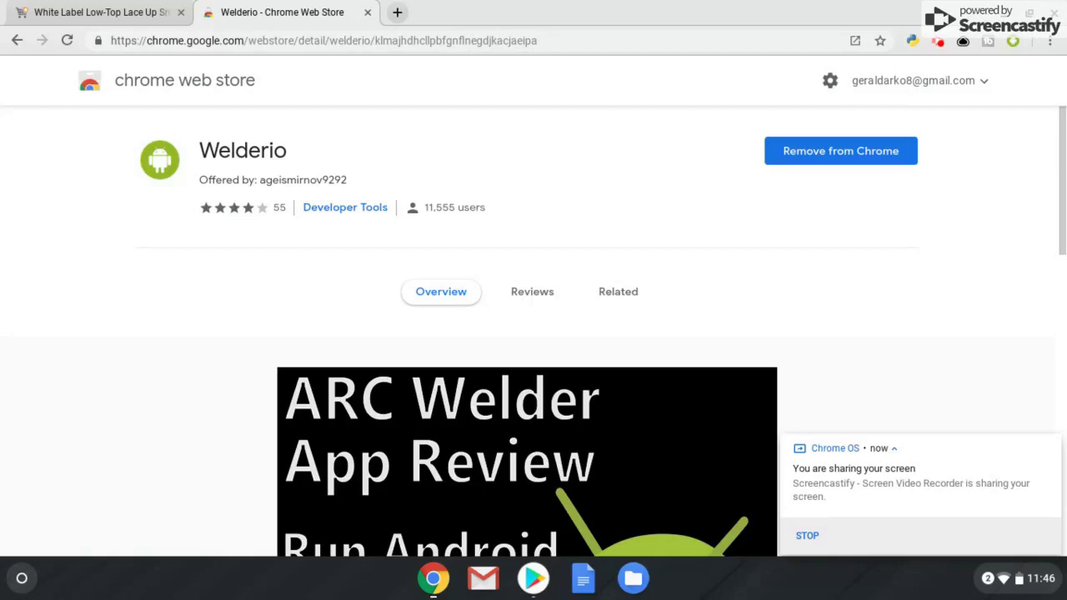
scroll(533, 334, "down", 2)
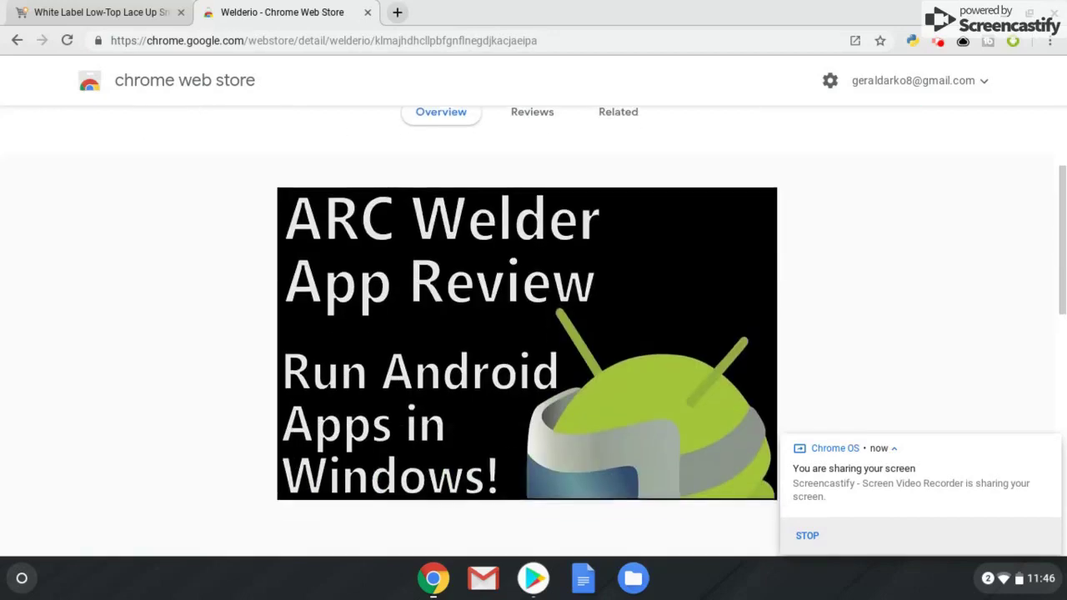
scroll(533, 334, "down", 1)
scroll(533, 333, "down", 2)
Launch ARC Welder from the app launcher.
left_click(21, 577)
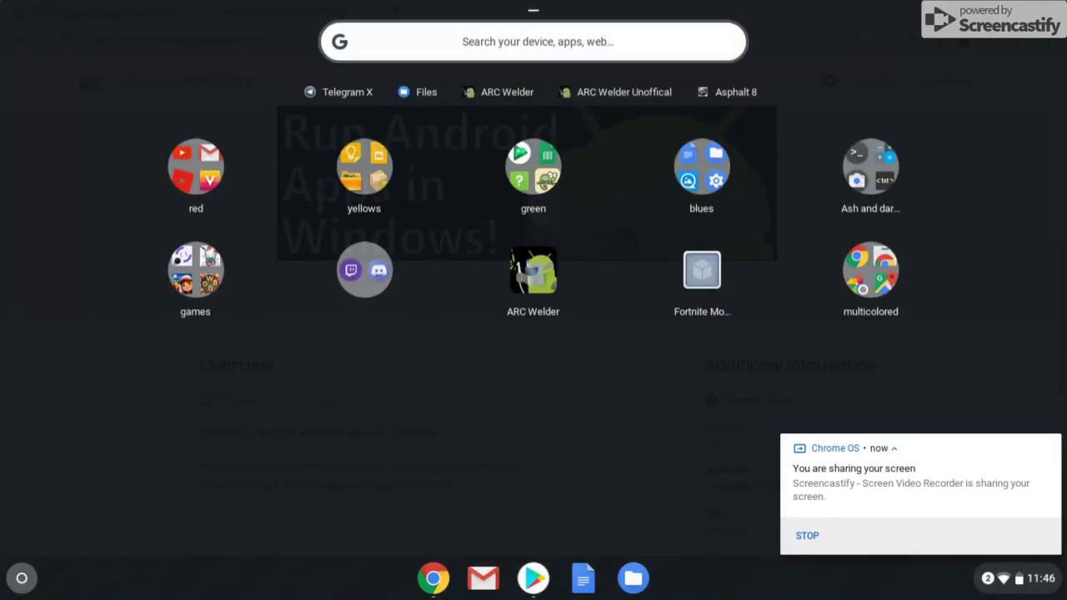
left_click(532, 269)
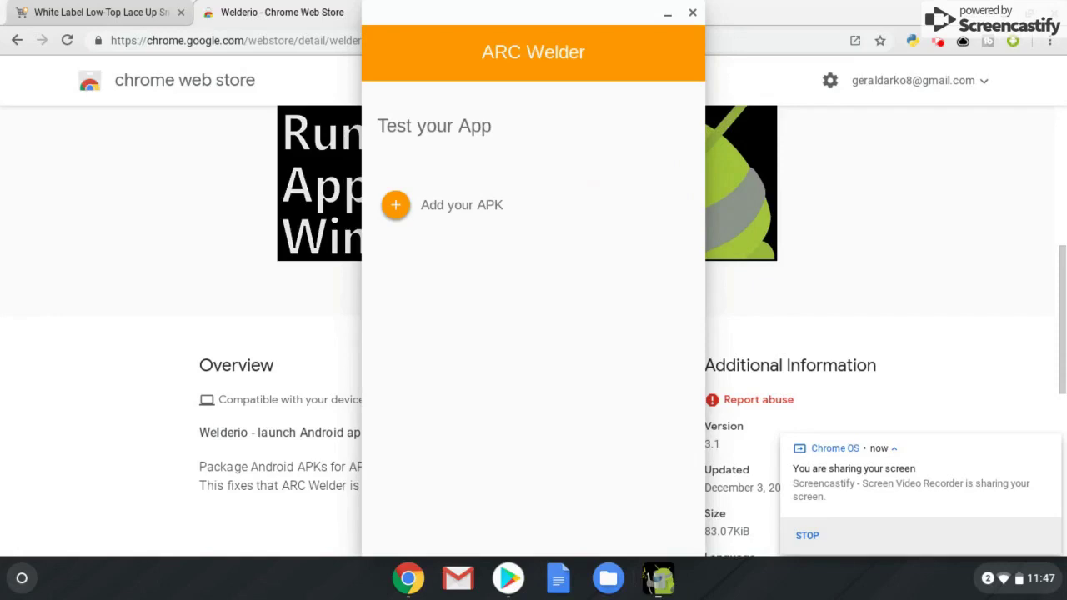
Load APKPure_dc334a65.apk from the Downloads folder into ARC Welder.
left_click(450, 205)
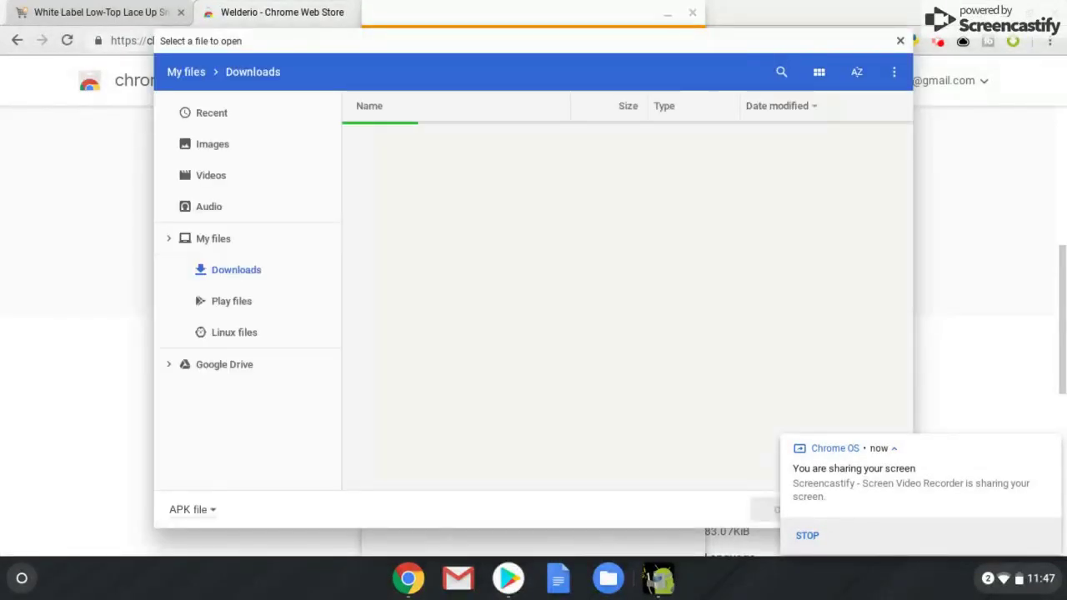
scroll(625, 300, "down", 1)
scroll(625, 300, "down", 1)
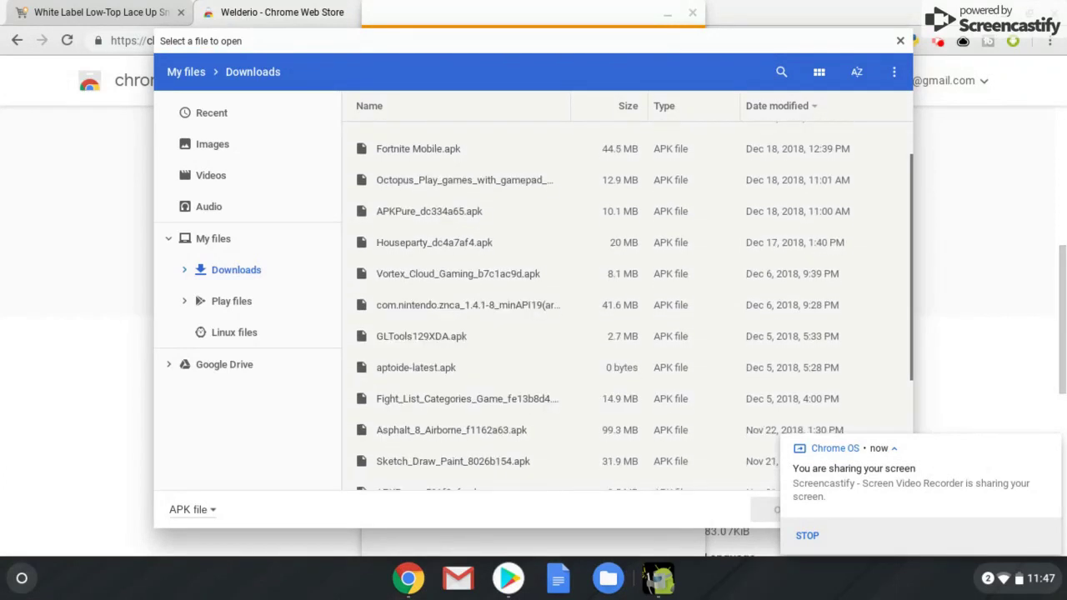
left_click(429, 204)
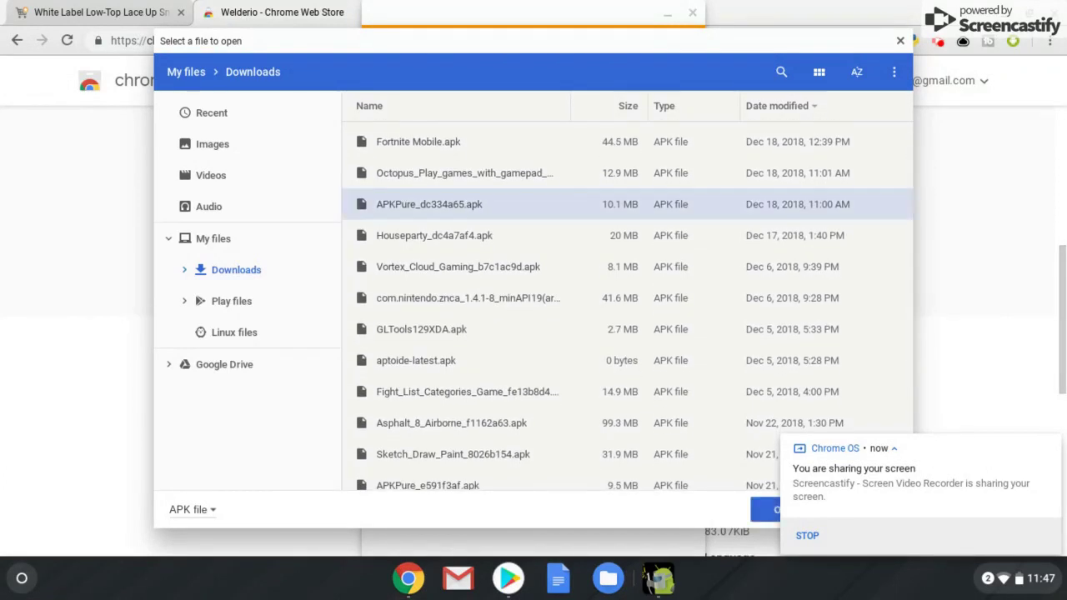
key("Return")
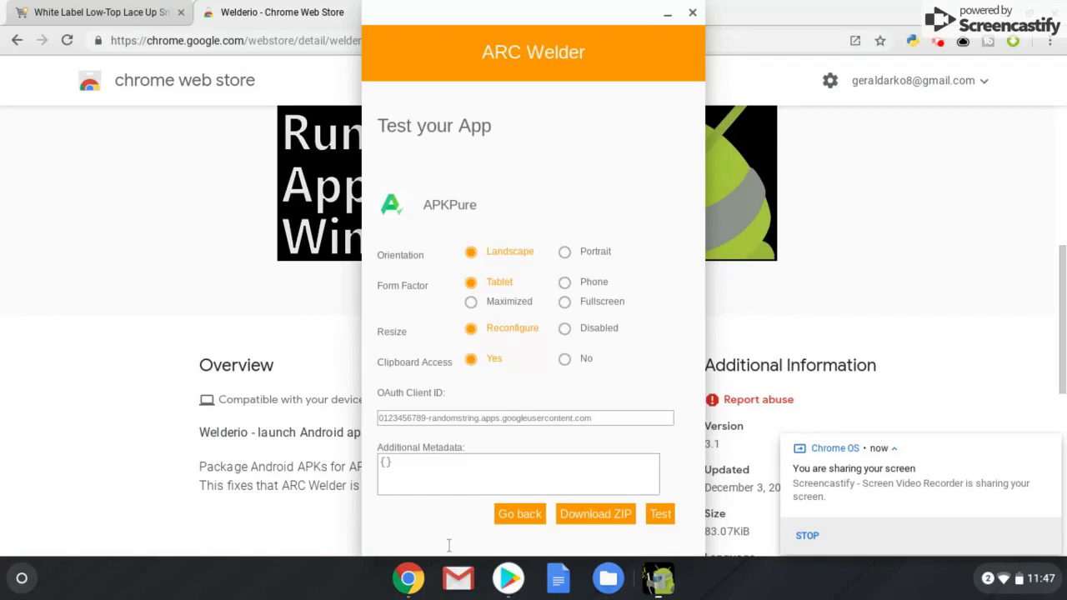
Test APKPure, confirming removal of the old Fortnite Mobile extension.
left_click(663, 515)
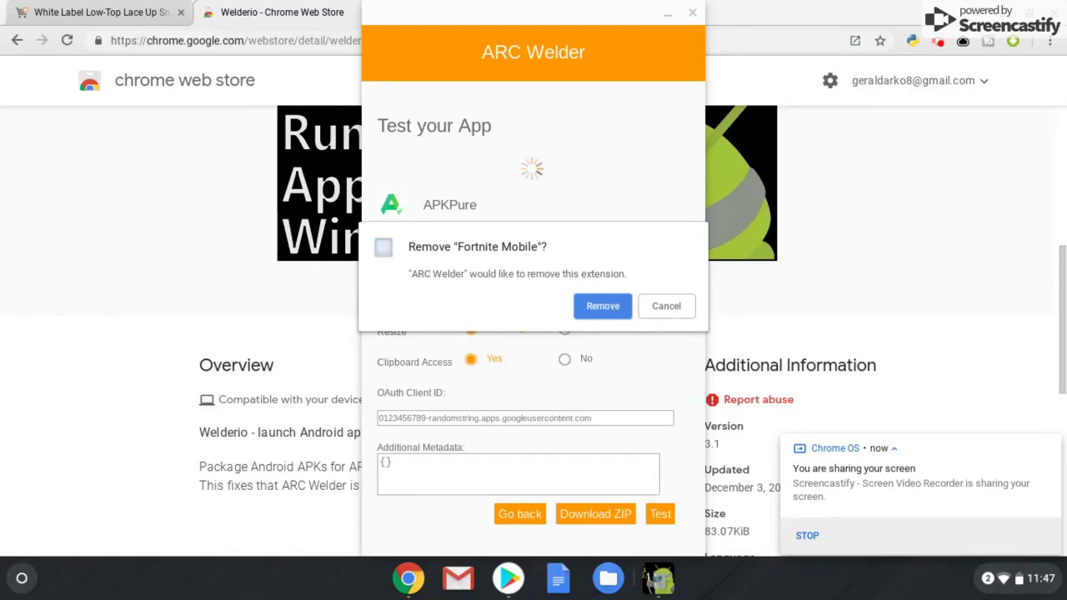
key("super")
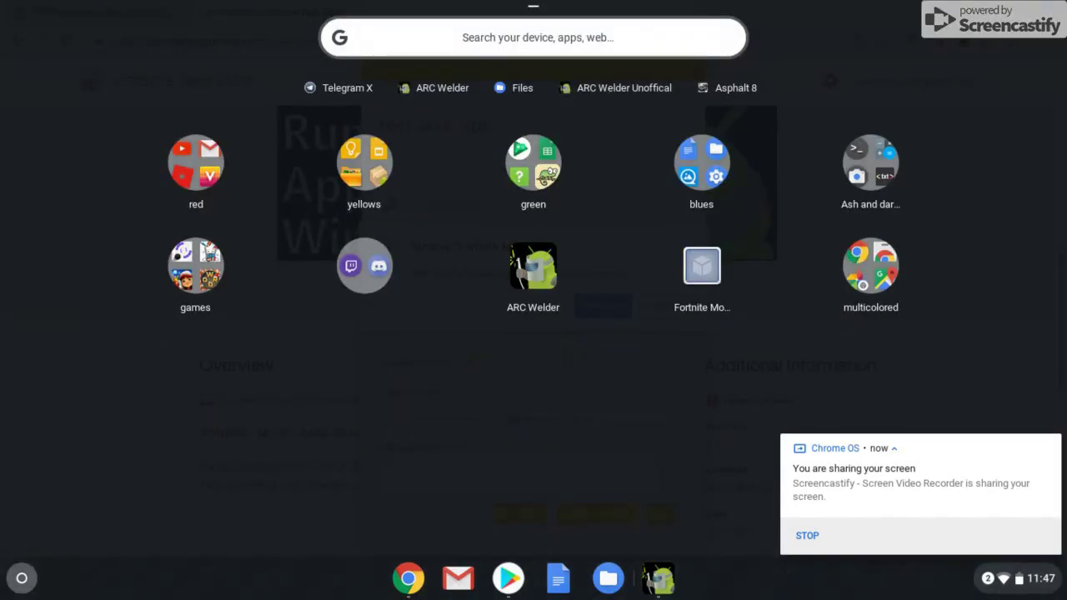
key("super")
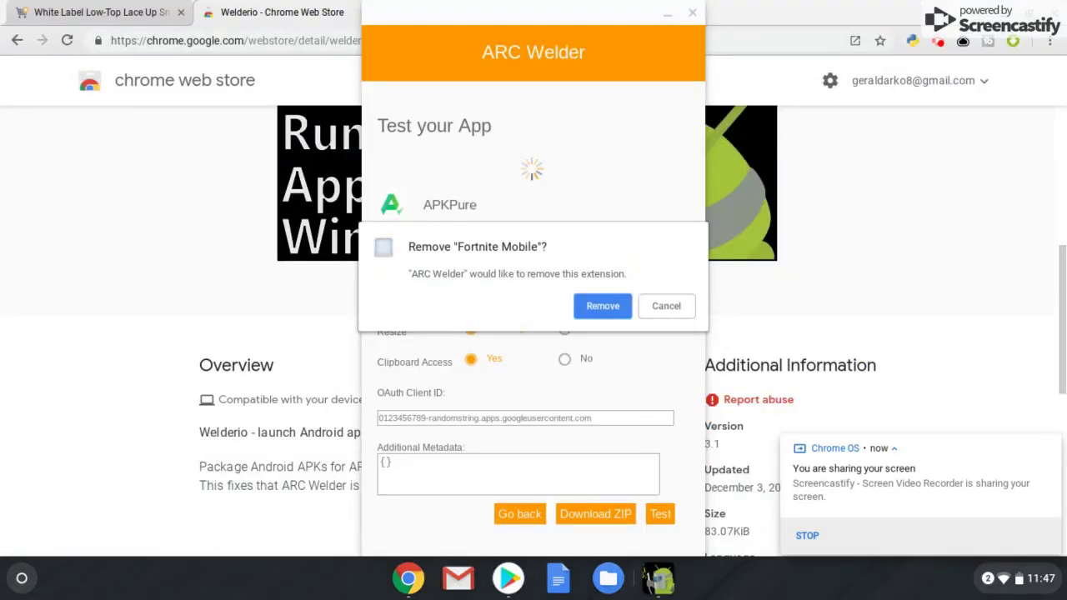
key("Return")
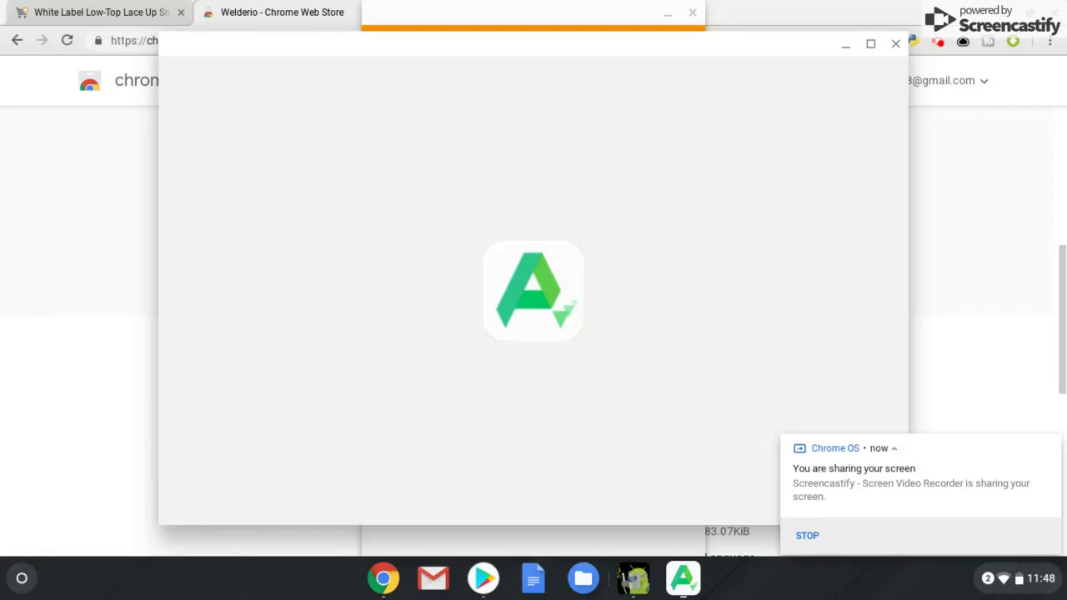
Launch the installed APKPure app from the full app list.
left_click(17, 582)
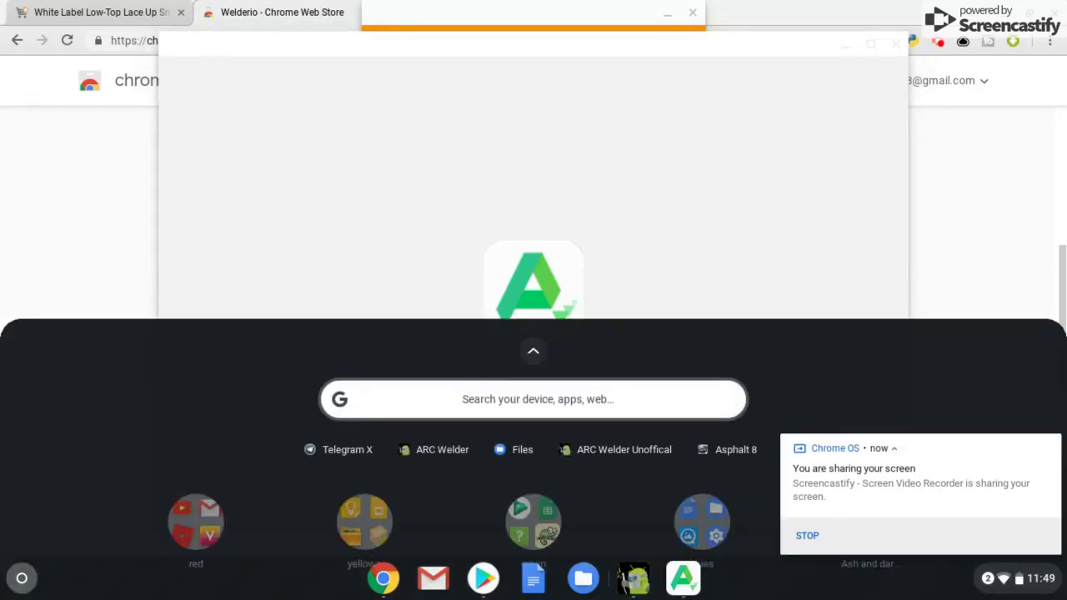
scroll(533, 416, "down", 2)
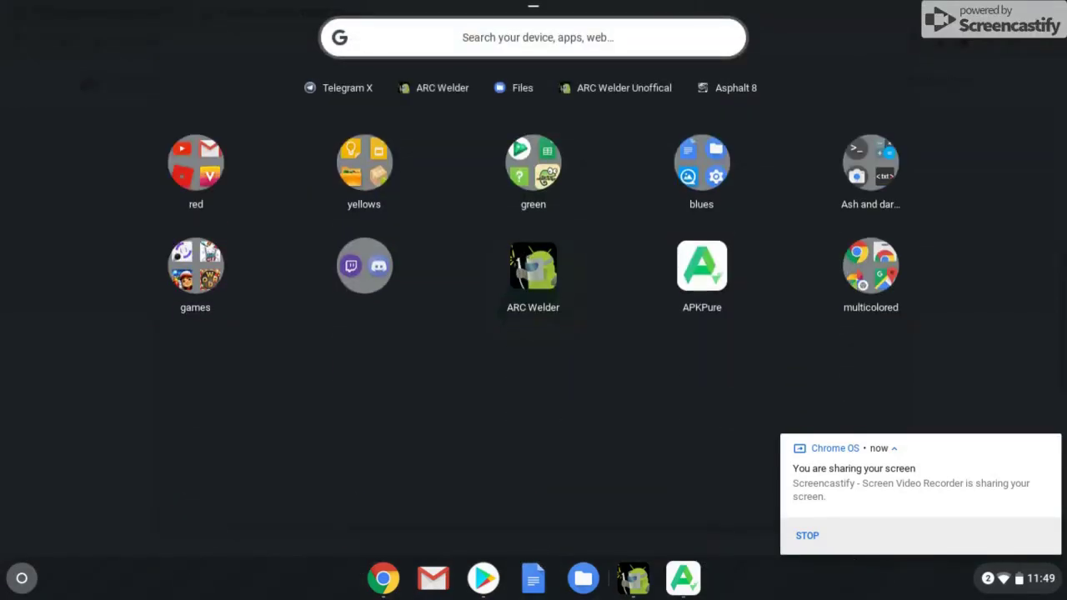
left_click(701, 265)
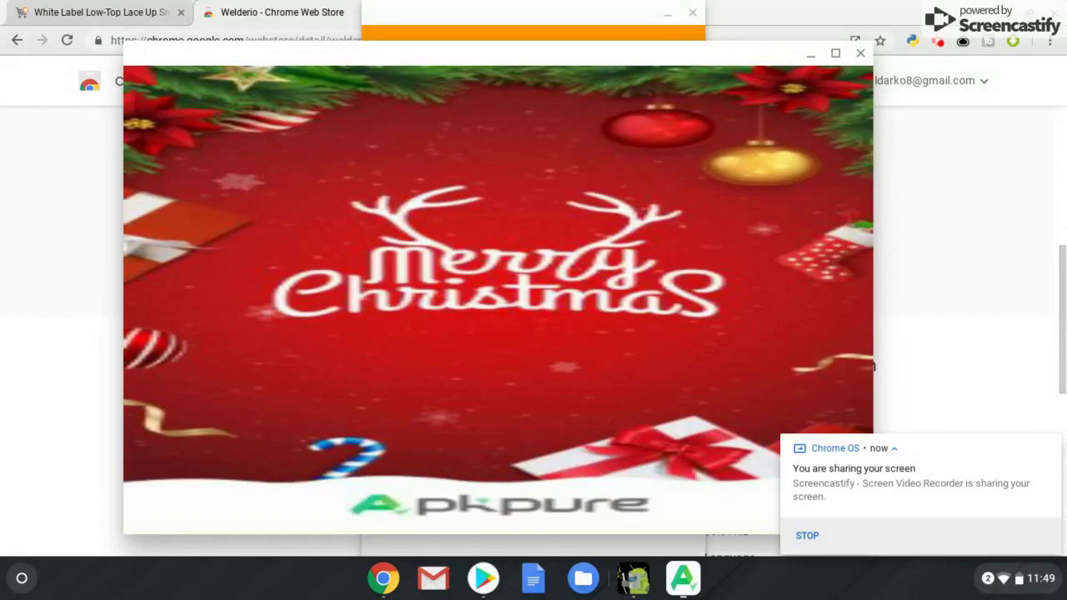
Maximize APKPure, dismiss the Performance Improvement Plan prompt, and show trending searches.
left_click(835, 53)
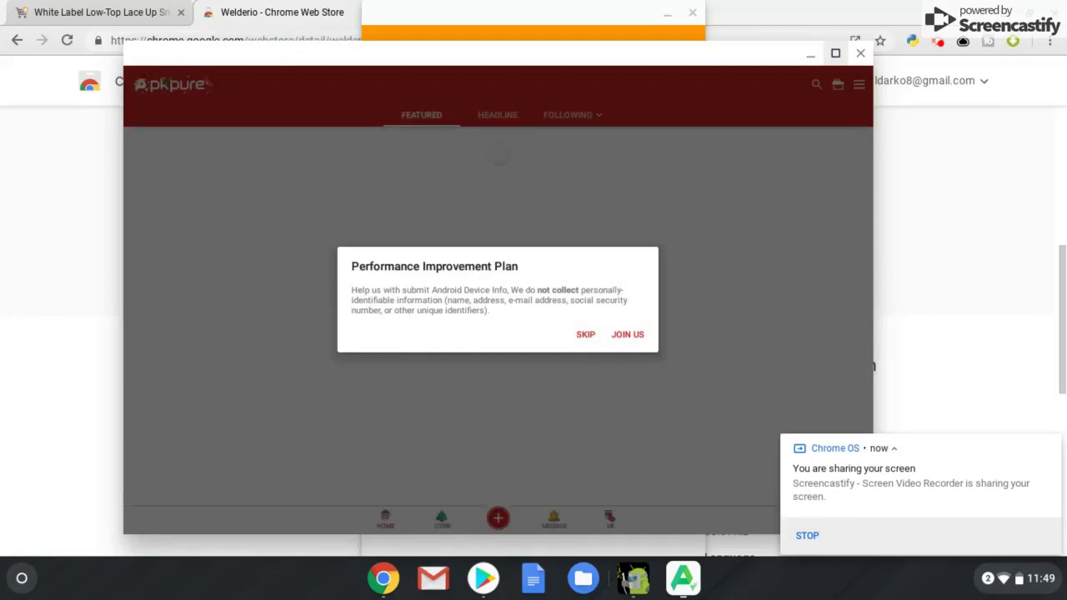
key("Escape")
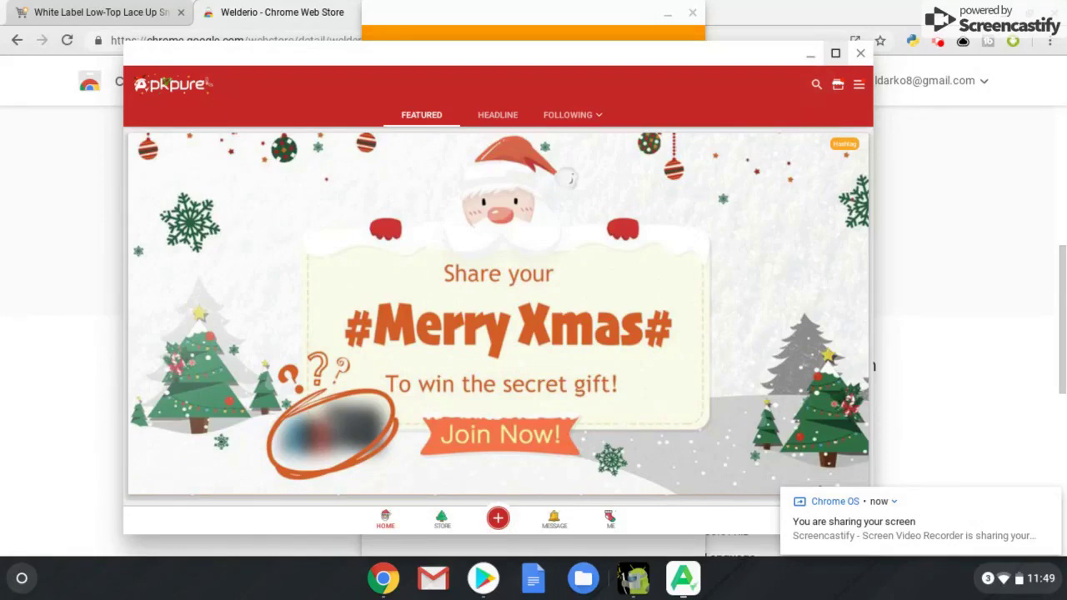
left_click(815, 83)
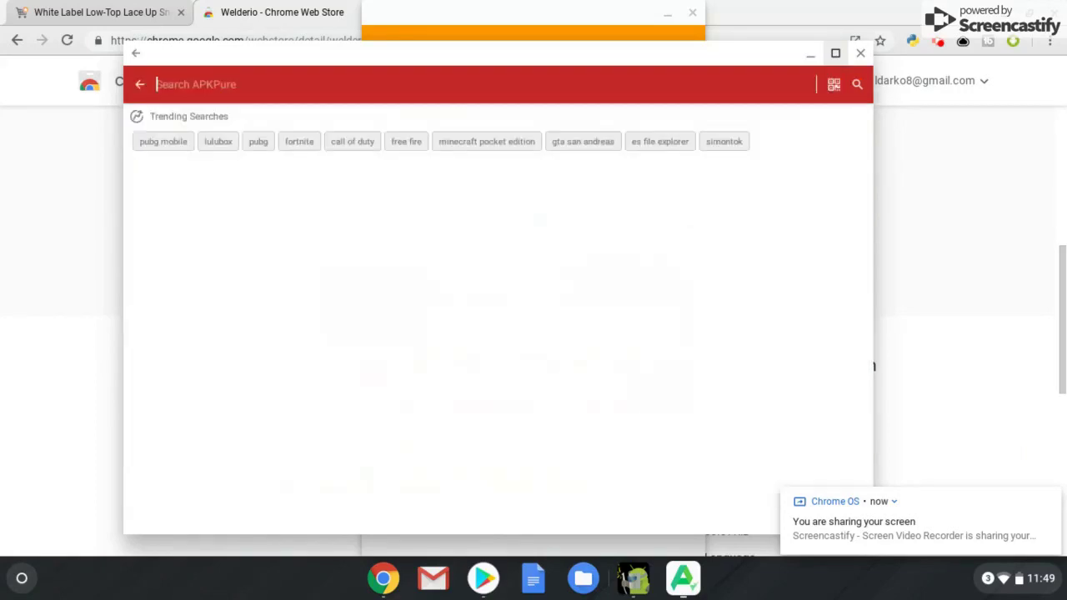